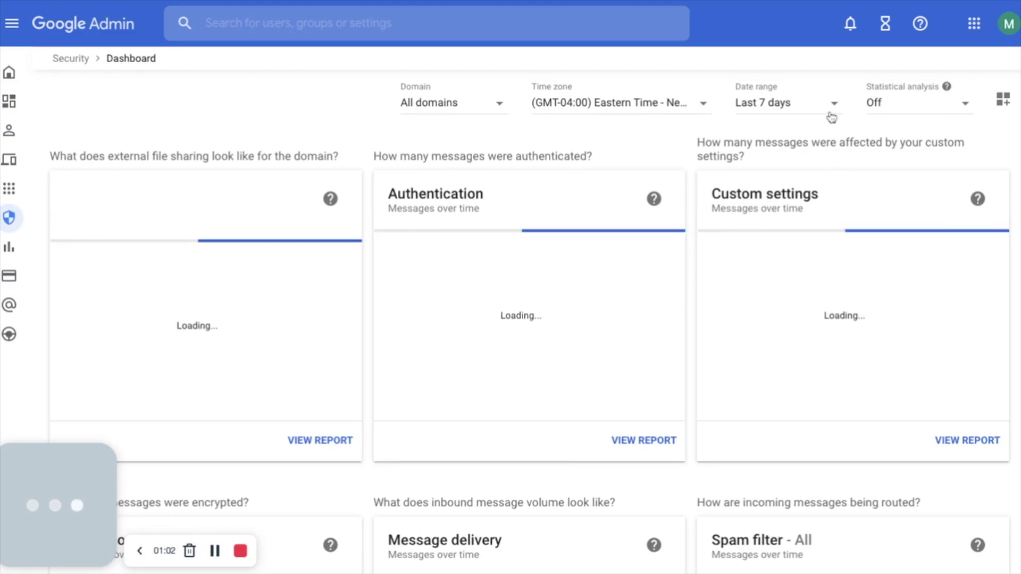
Bring up the date range choices on the Security dashboard
left_click(831, 115)
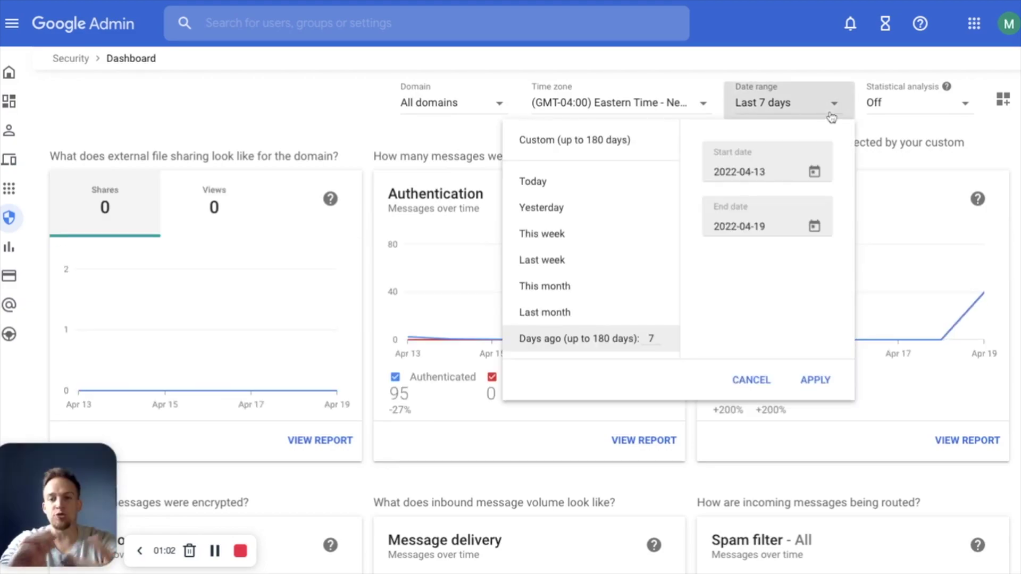
Set the dashboard's Days ago value to 180
double_click(650, 339)
type("180")
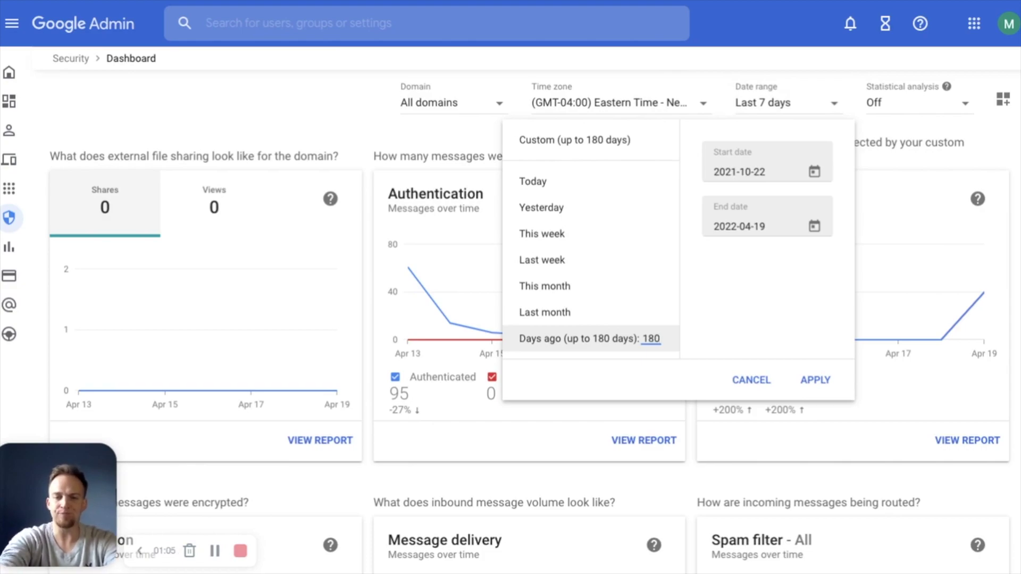
key("Return")
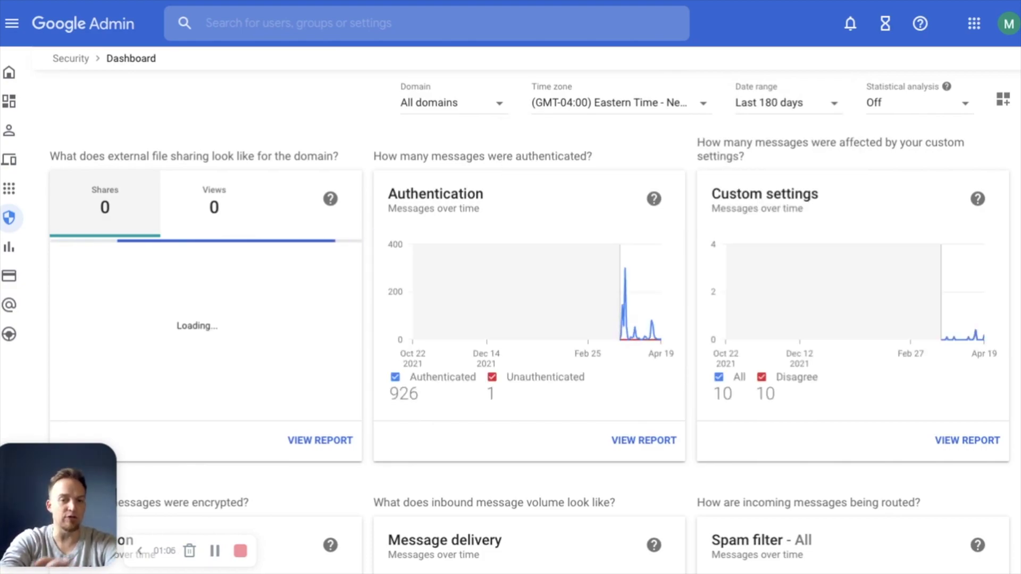
Scroll through the 180-day report cards and view the full Spam filter report
scroll(430, 430, "down", 10)
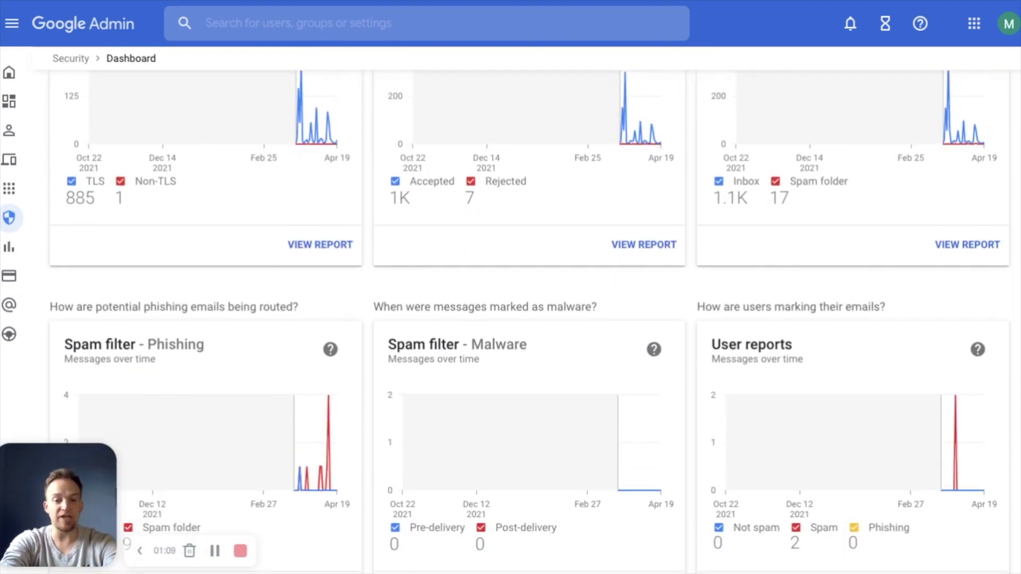
scroll(529, 324, "down", 2)
scroll(529, 325, "down", 4)
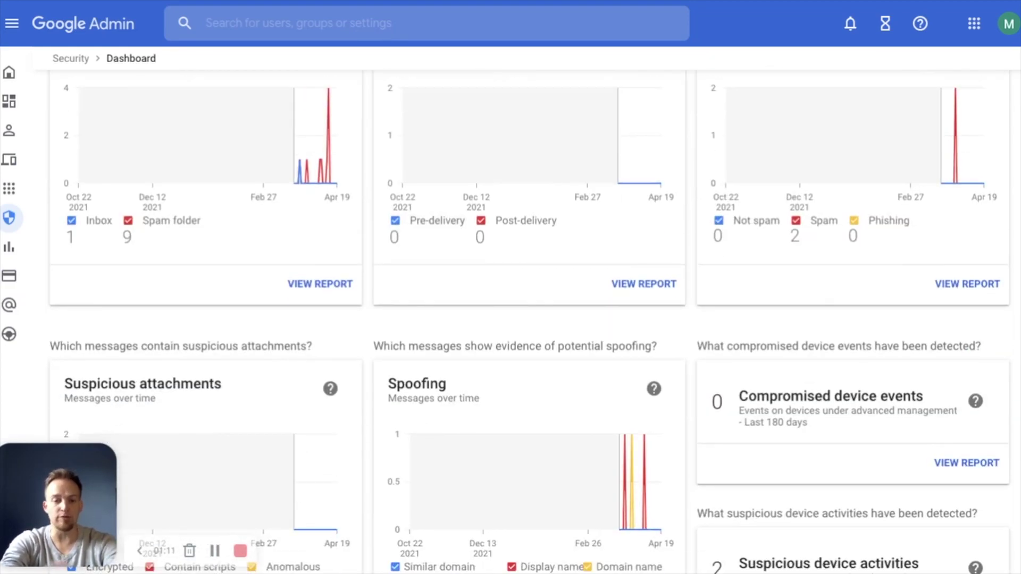
scroll(529, 322, "down", 4)
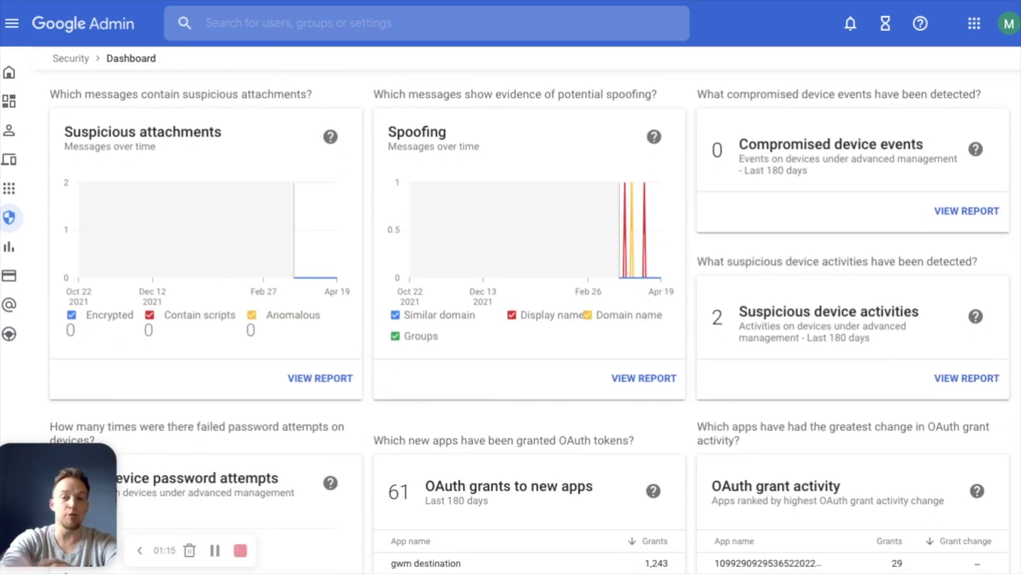
scroll(529, 322, "down", 12)
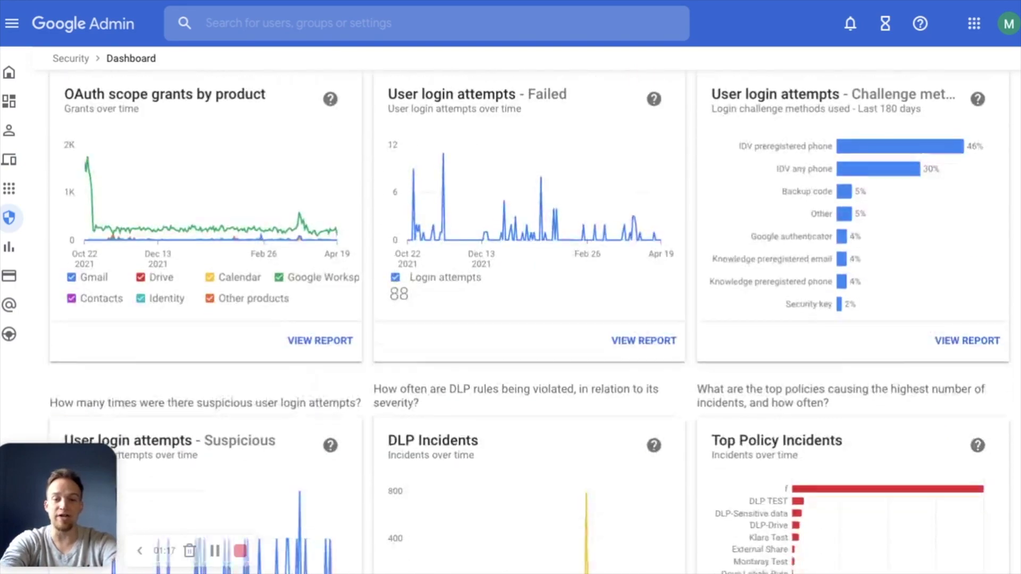
scroll(529, 323, "down", 3)
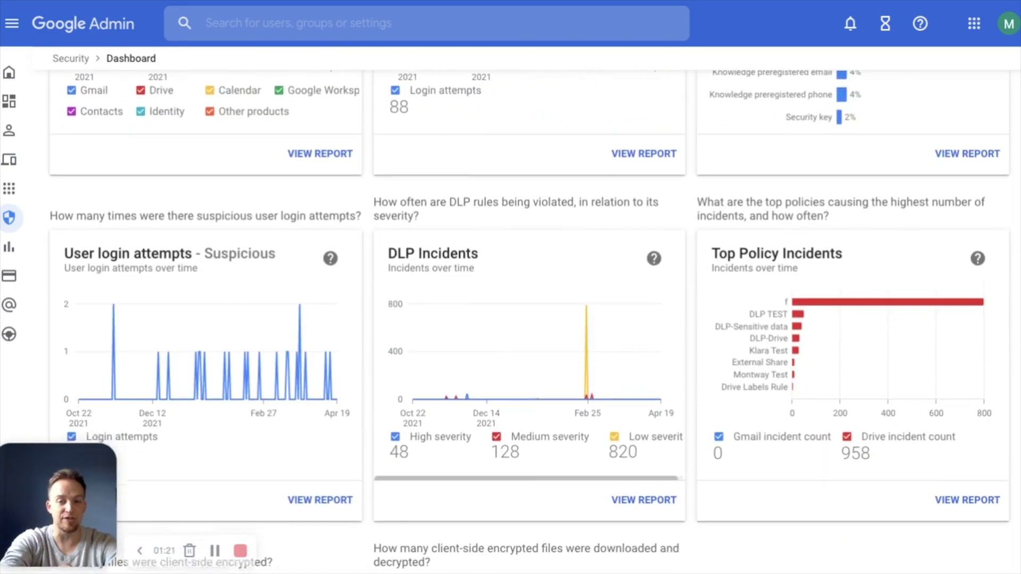
scroll(529, 322, "down", 5)
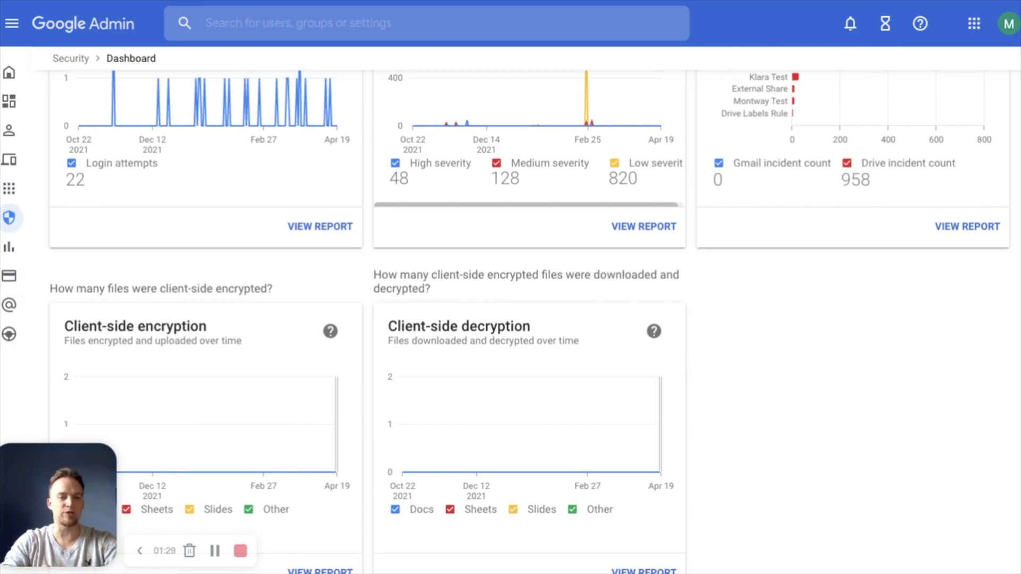
scroll(529, 323, "down", 15)
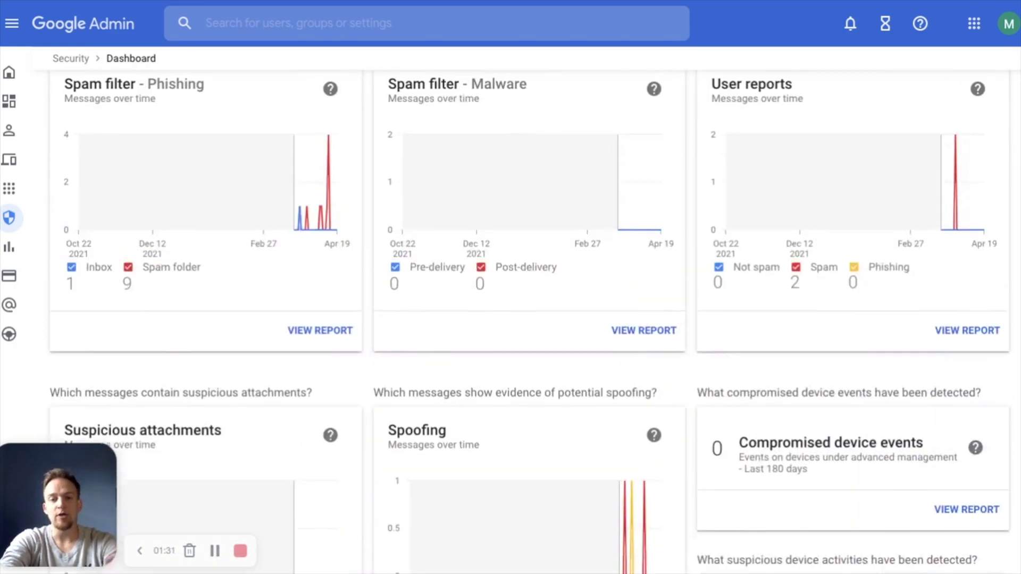
scroll(529, 322, "up", 5)
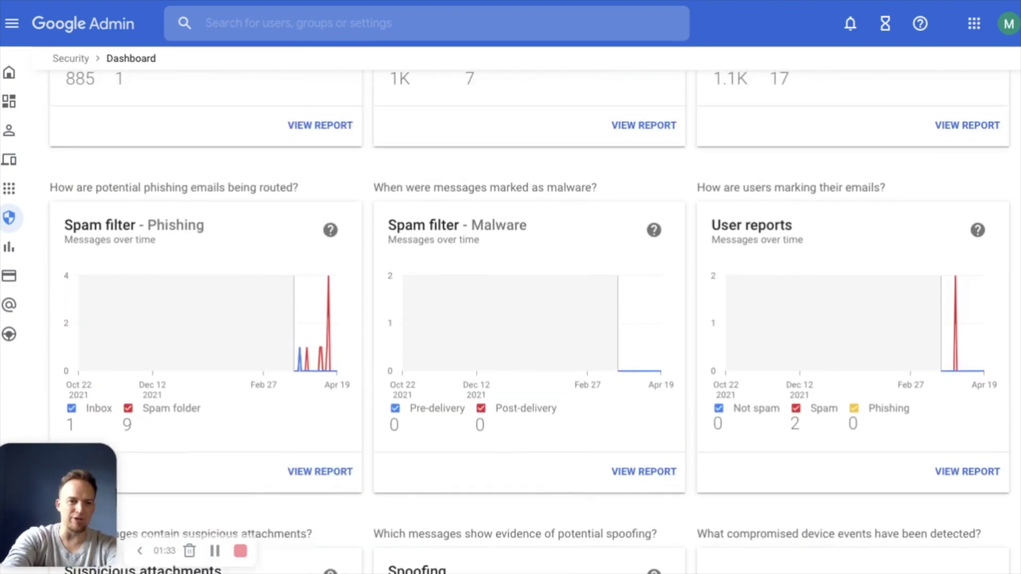
scroll(945, 280, "up", 2)
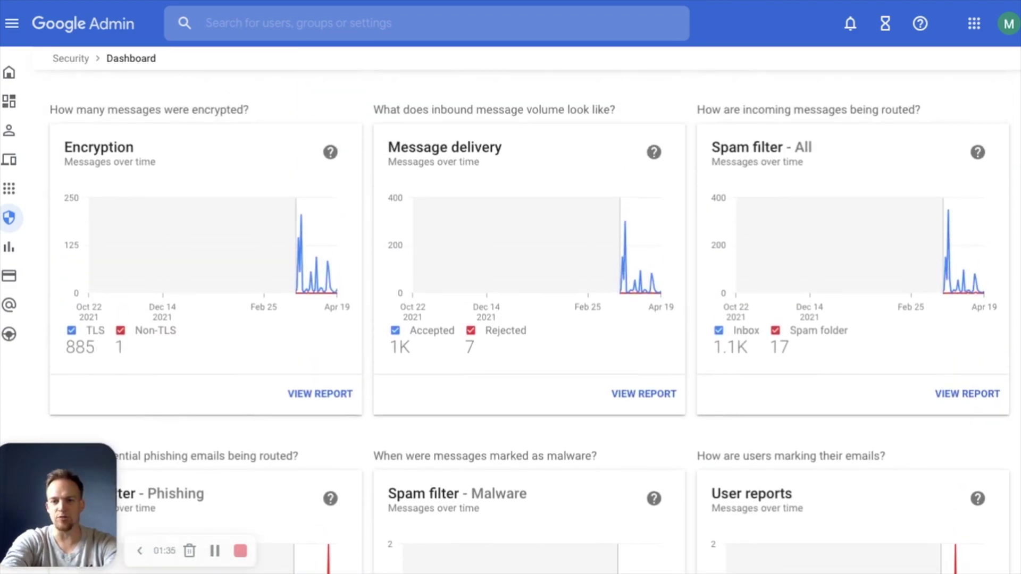
mouse_move(944, 280)
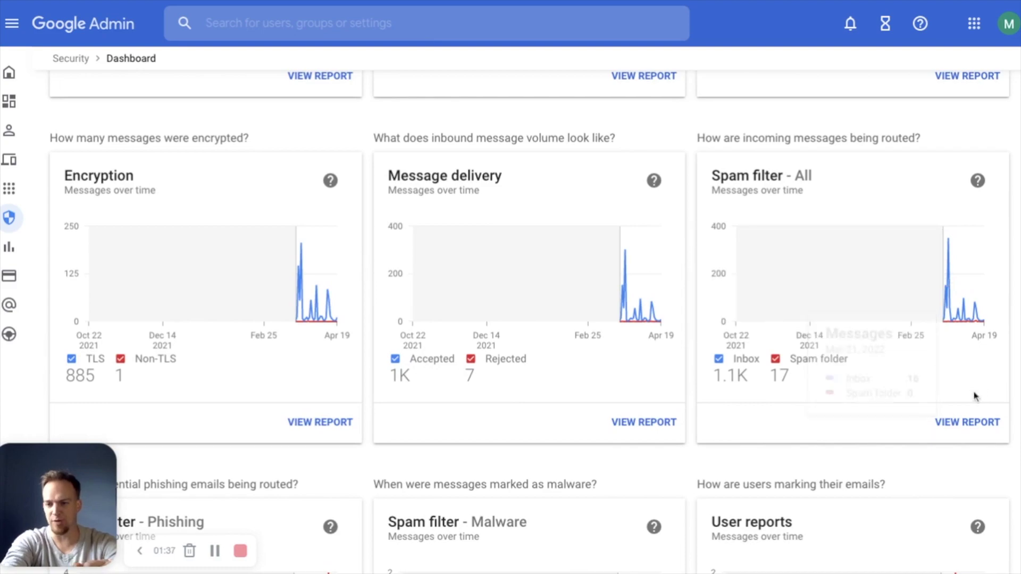
left_click(967, 426)
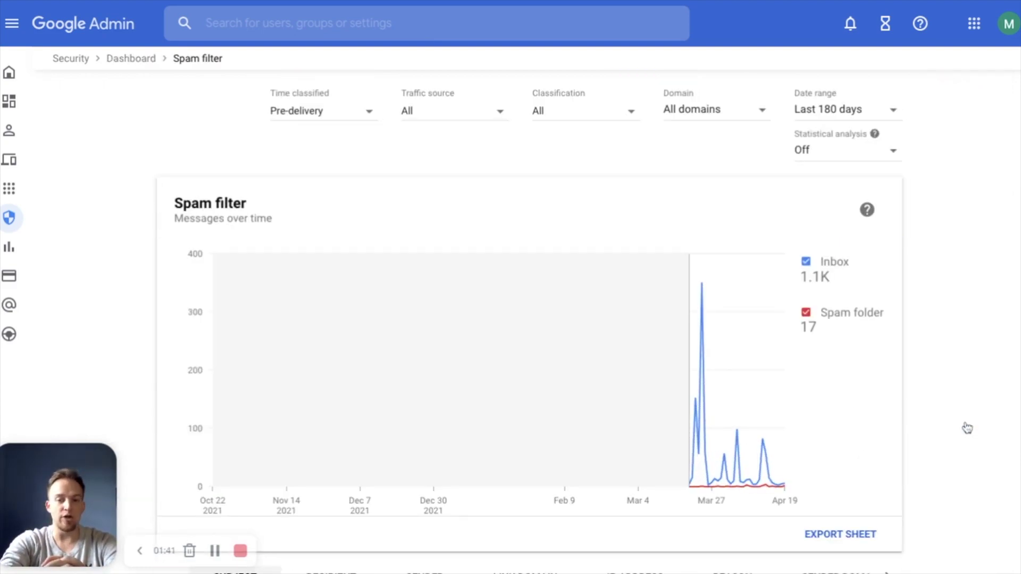
Review the Spam filter chart and scroll down to the Subject table for 2022-03-24
mouse_move(705, 288)
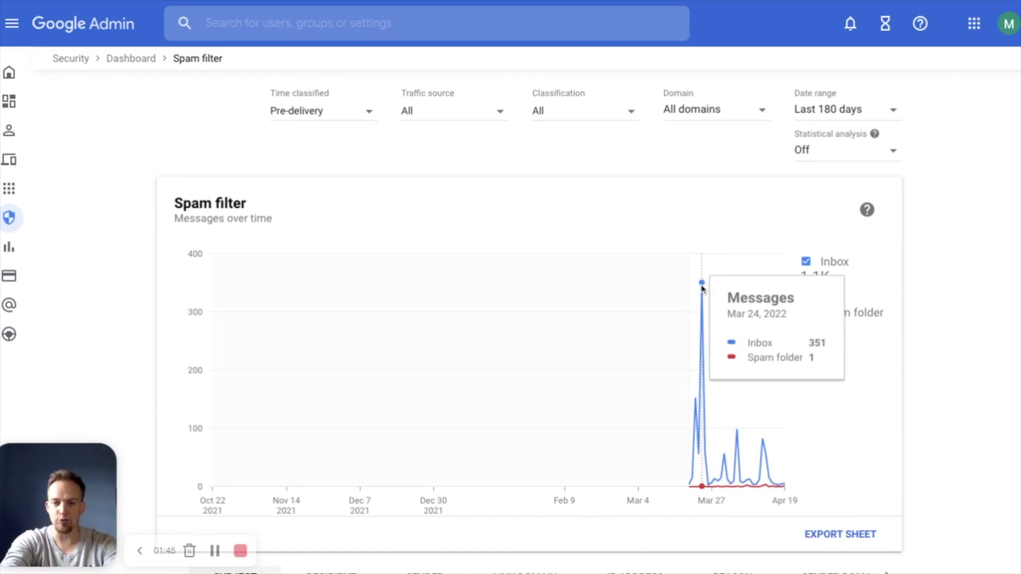
scroll(149, 347, "down", 1)
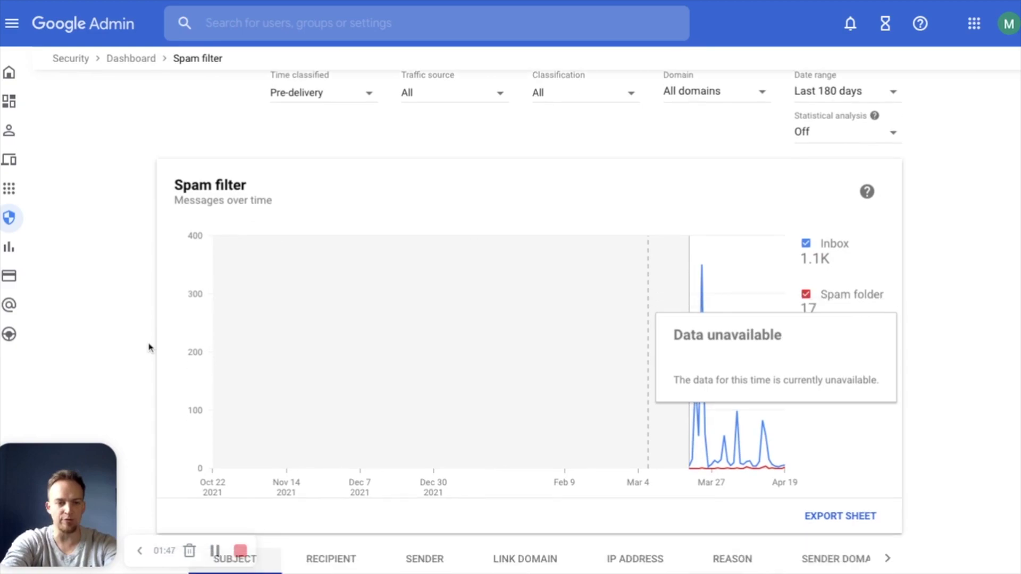
scroll(149, 347, "down", 10)
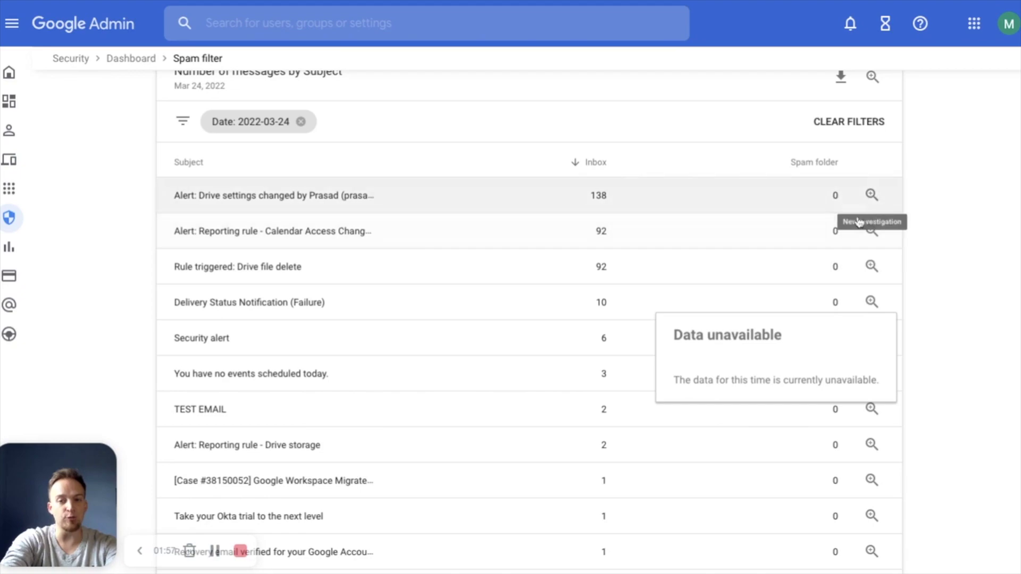
Investigate the top subject 'Alert: Drive settings changed' and review its 138 Gmail log results
left_click(872, 194)
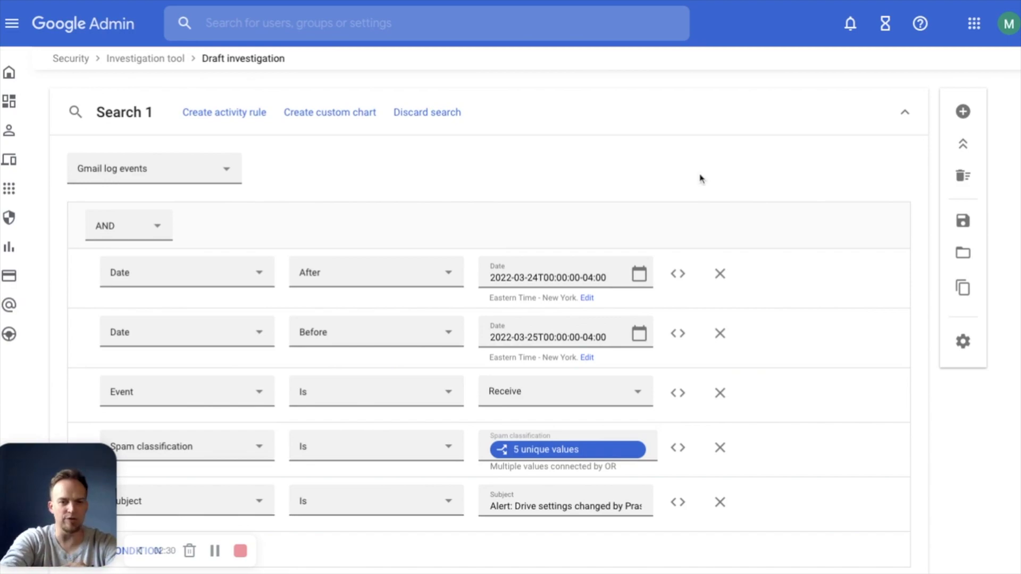
scroll(700, 179, "down", 1)
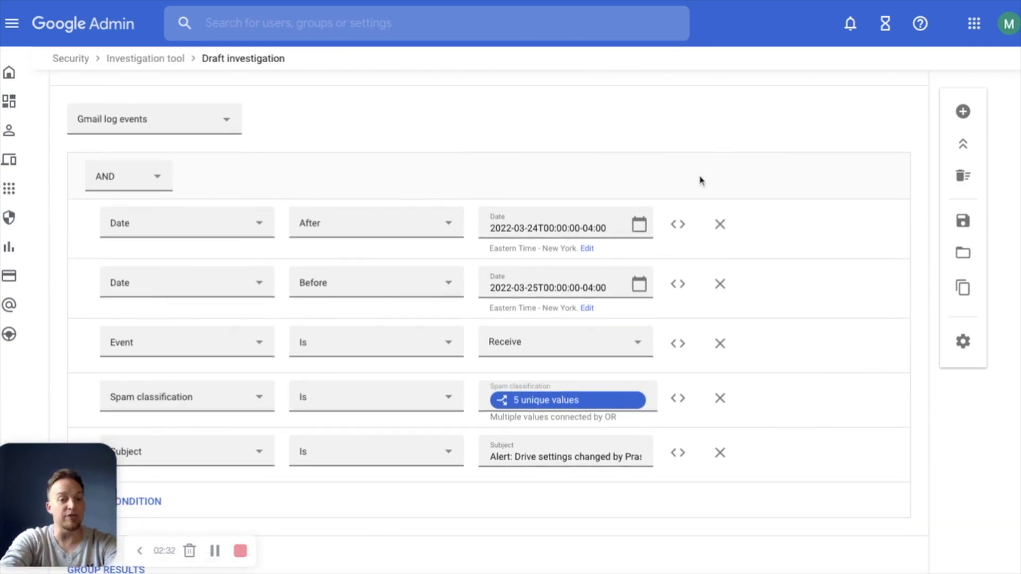
scroll(489, 306, "down", 7)
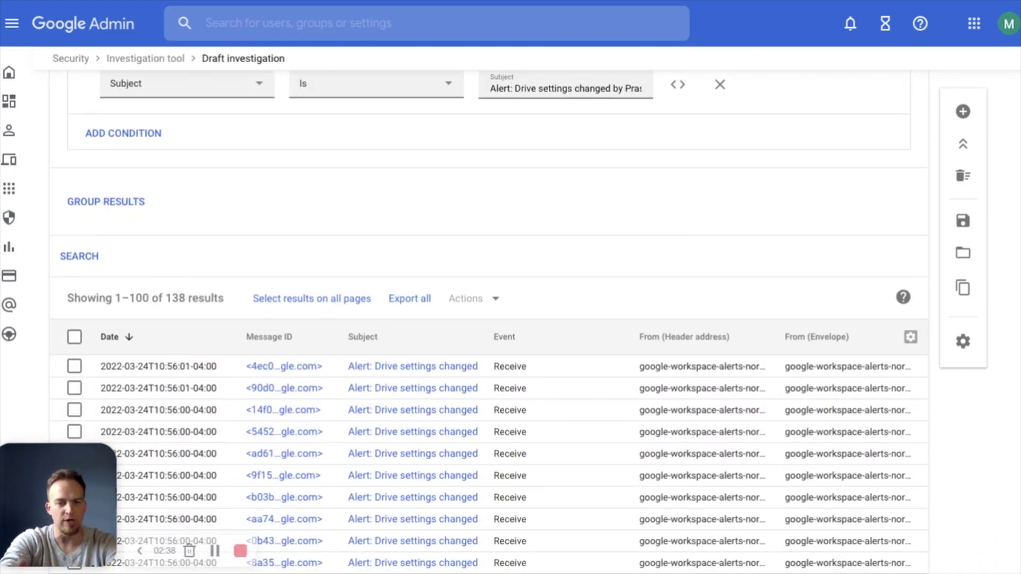
scroll(266, 251, "down", 2)
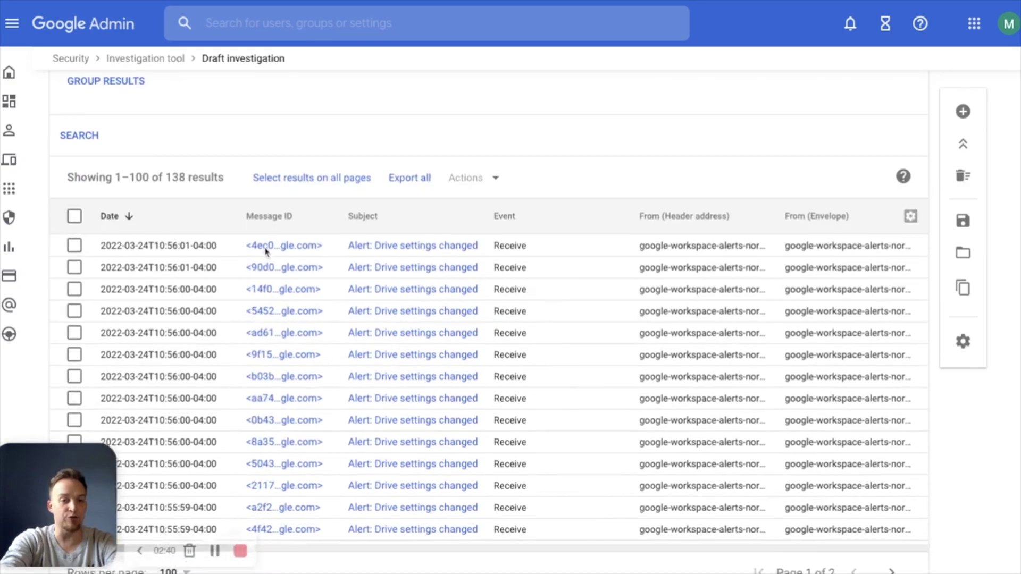
scroll(266, 251, "down", 1)
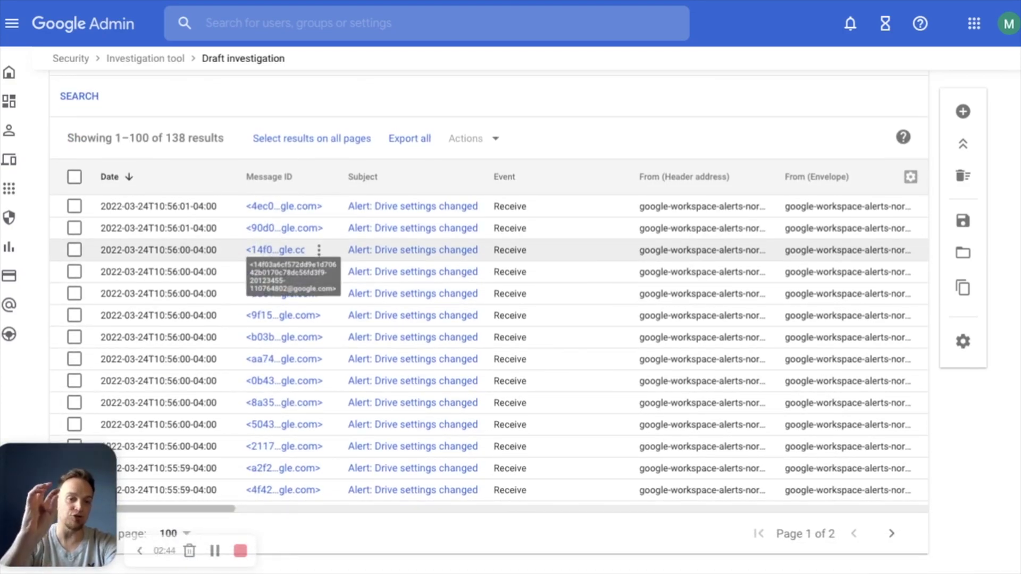
Select all 100 results, check the Actions list, then view the first alert's message details
left_click(73, 178)
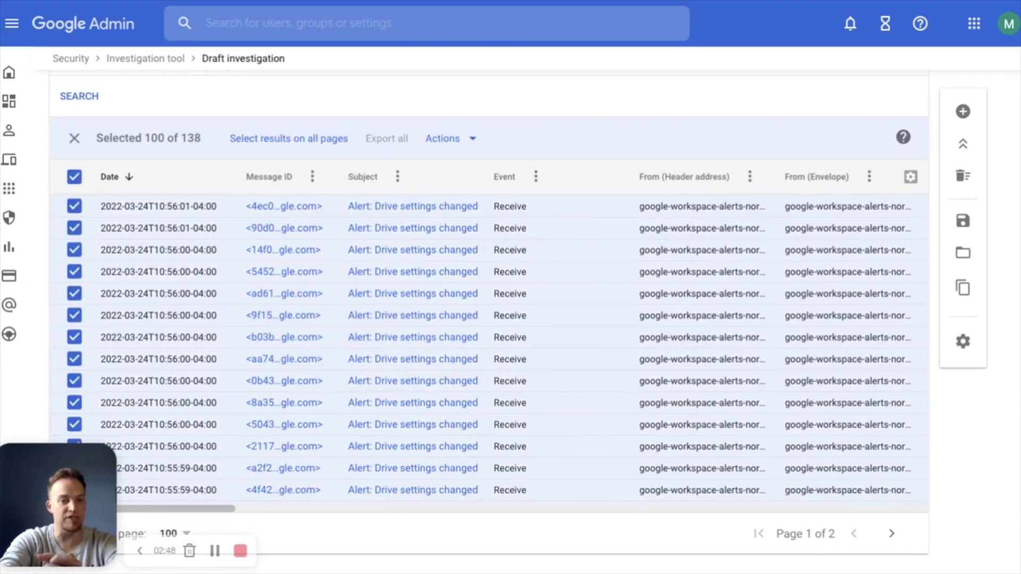
left_click(468, 138)
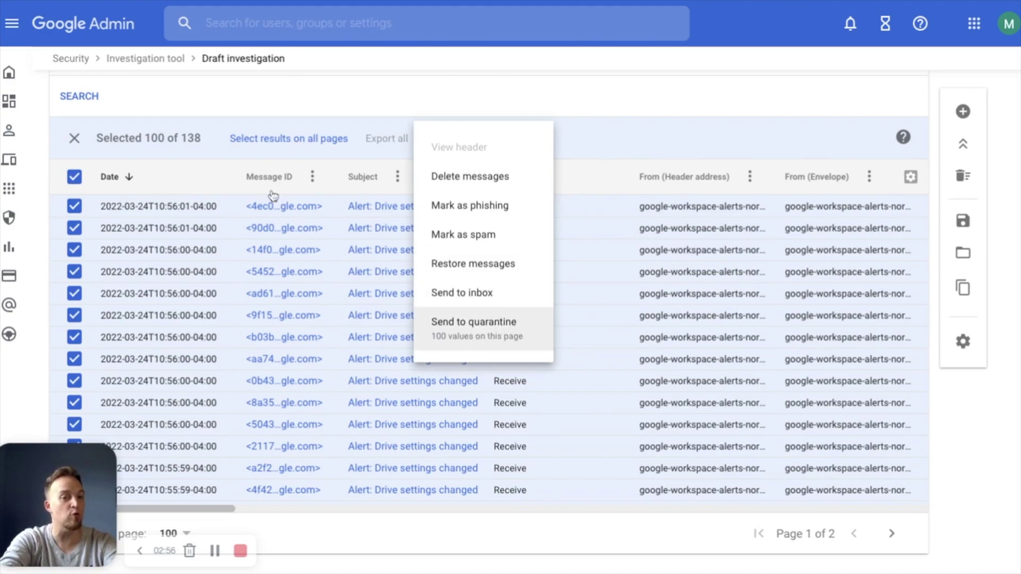
left_click(274, 112)
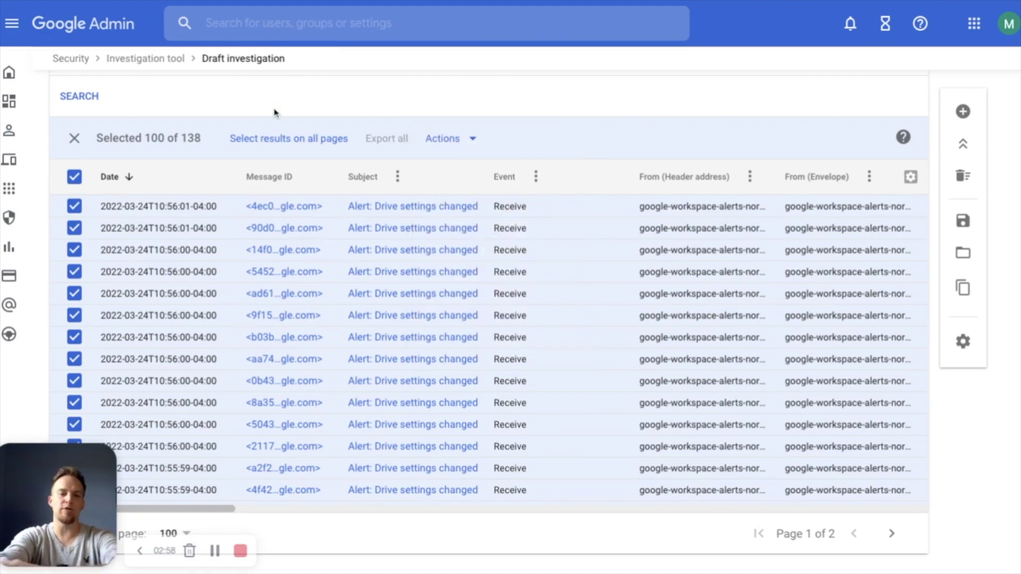
left_click(374, 211)
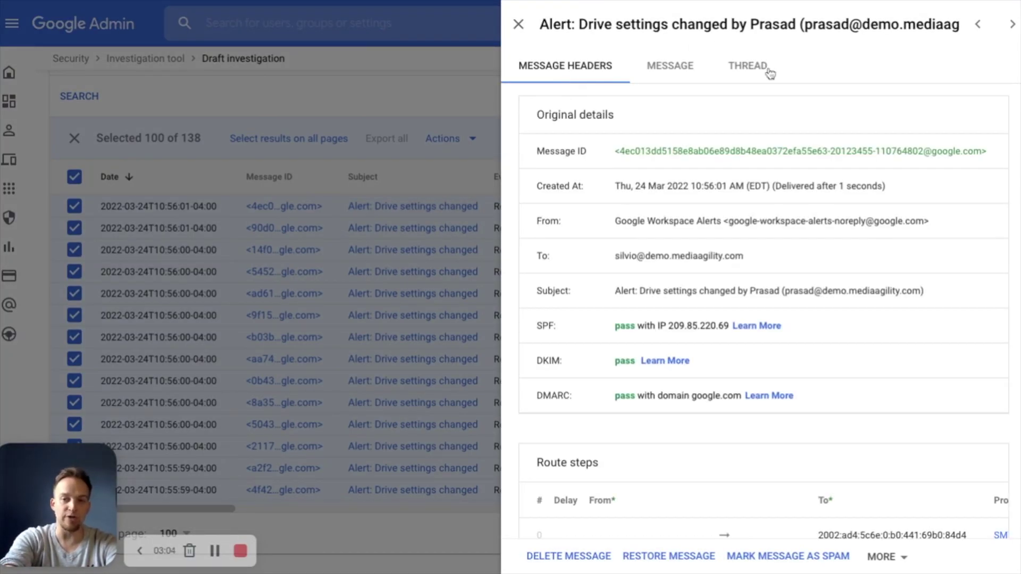
left_click(671, 67)
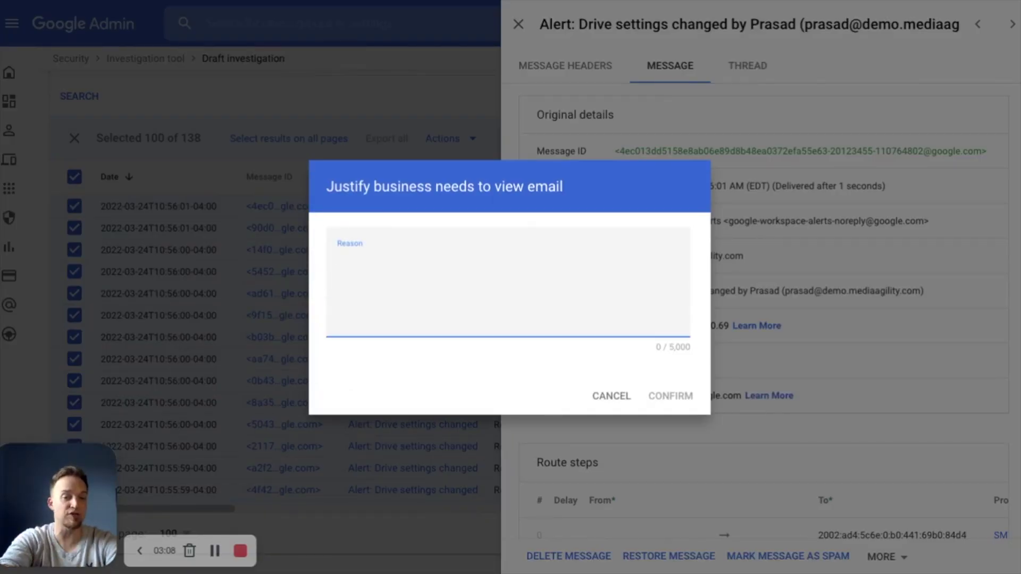
Justify access with reason 'spam', read the alert body, then close the email
type("spam")
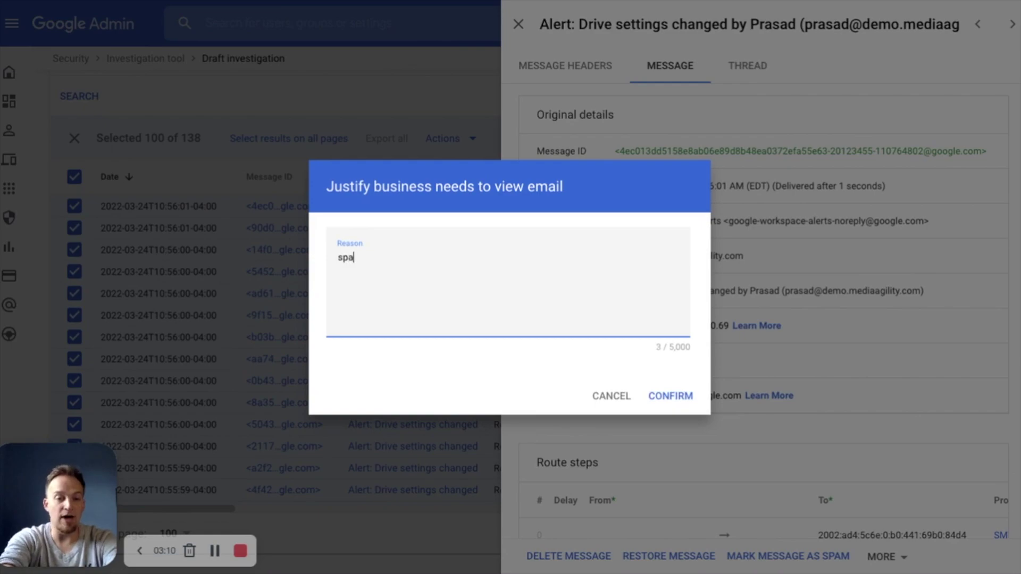
left_click(672, 397)
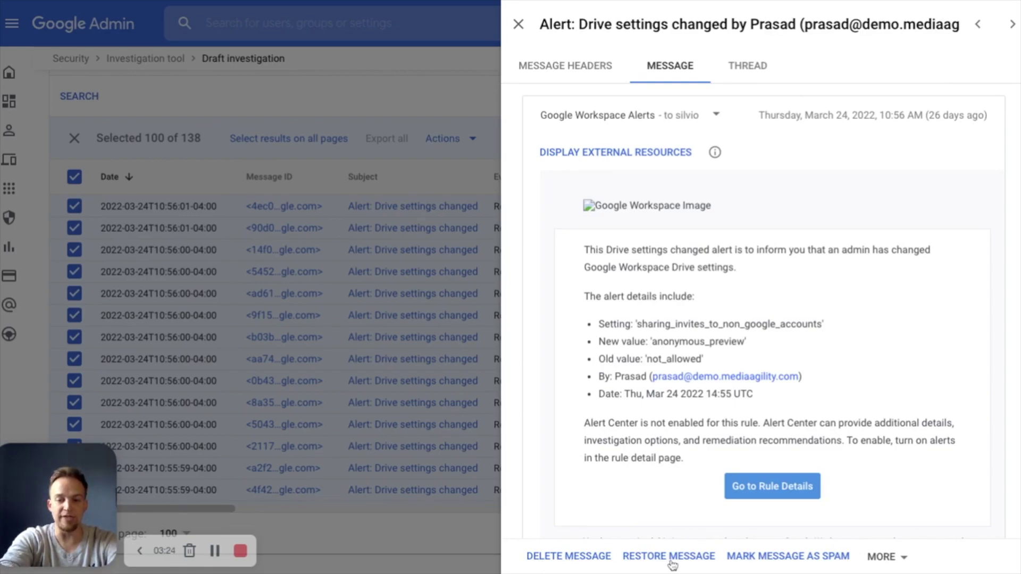
left_click(885, 558)
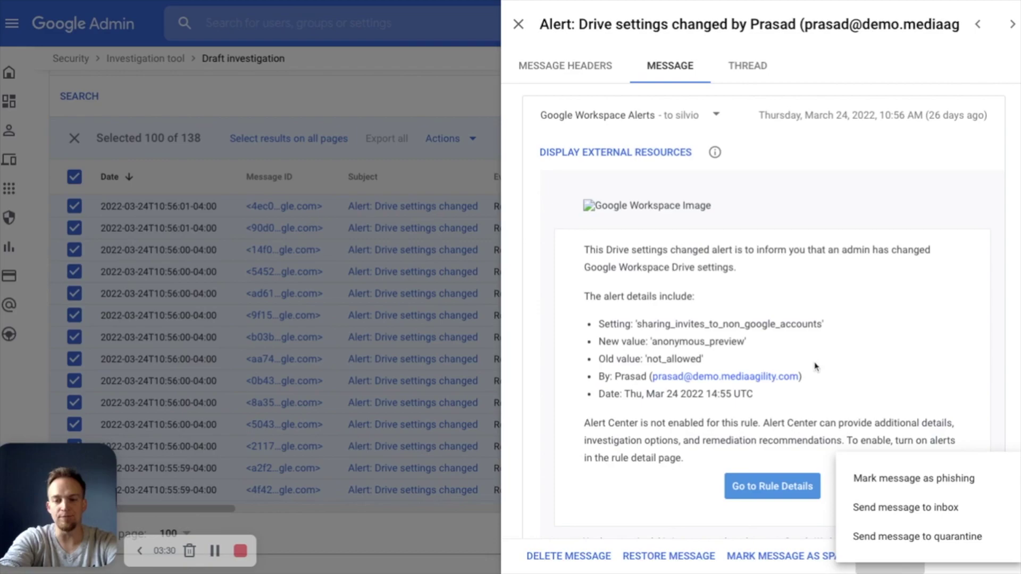
left_click(517, 28)
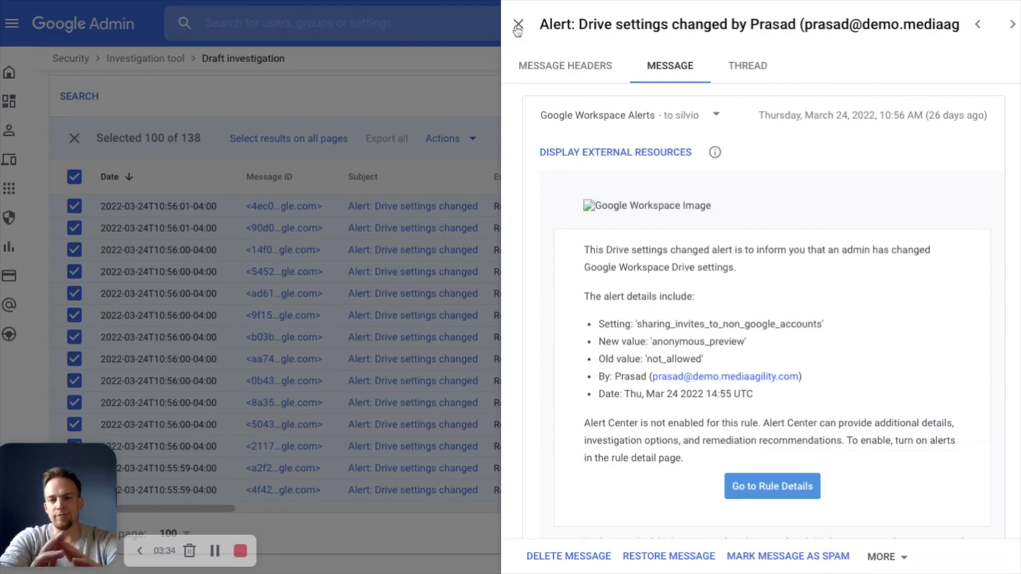
left_click(517, 26)
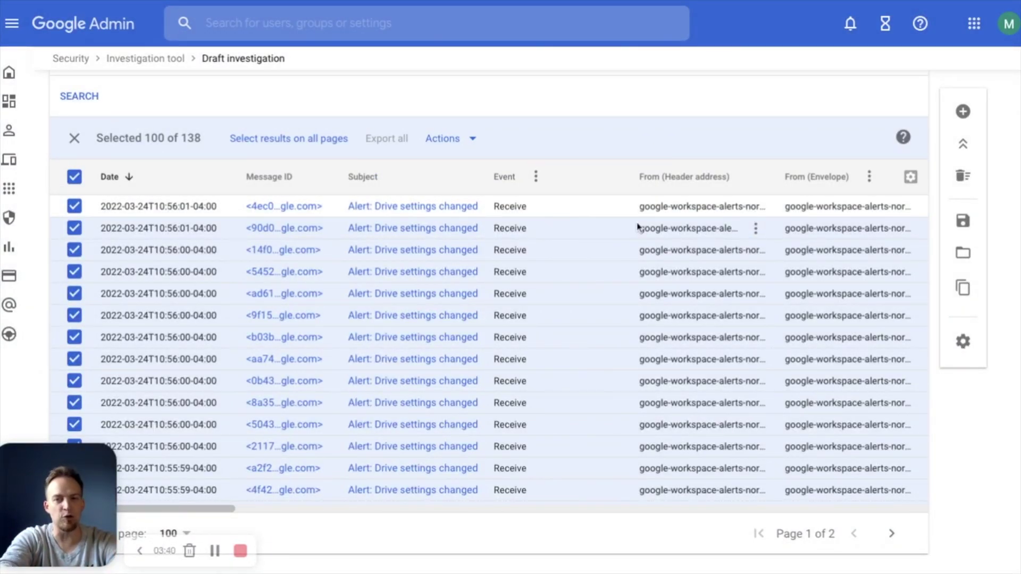
Scroll up to the draft investigation's Search 1 conditions
scroll(638, 228, "up", 10)
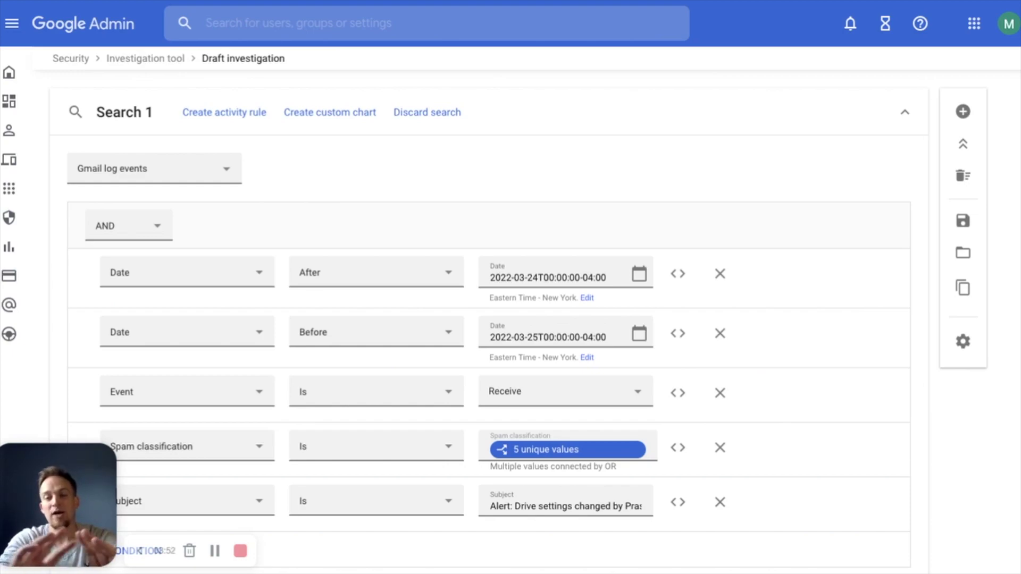
Save the investigation with title and description 'SPAM' and bring up its sharing options
left_click(966, 222)
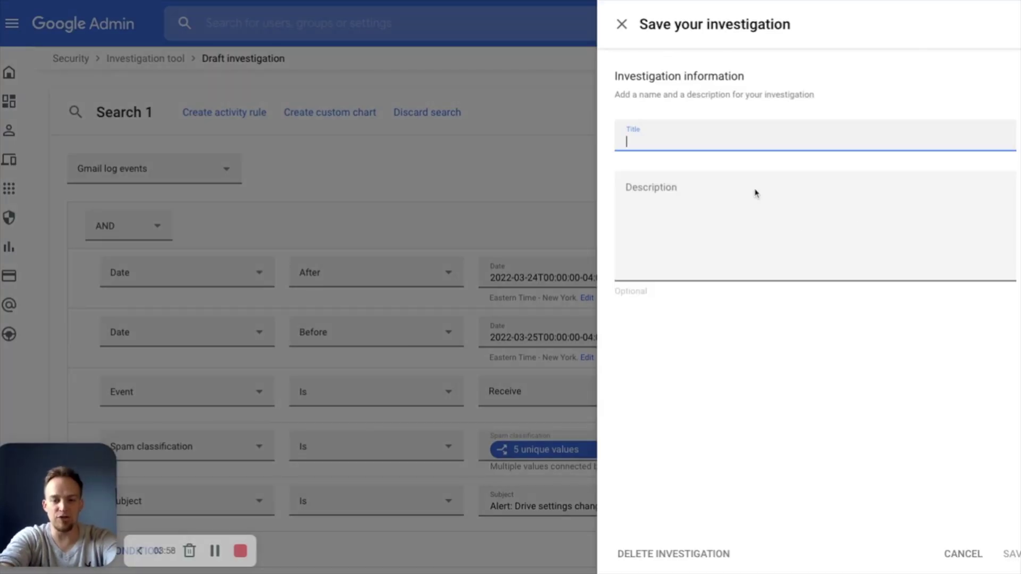
type("SPAM")
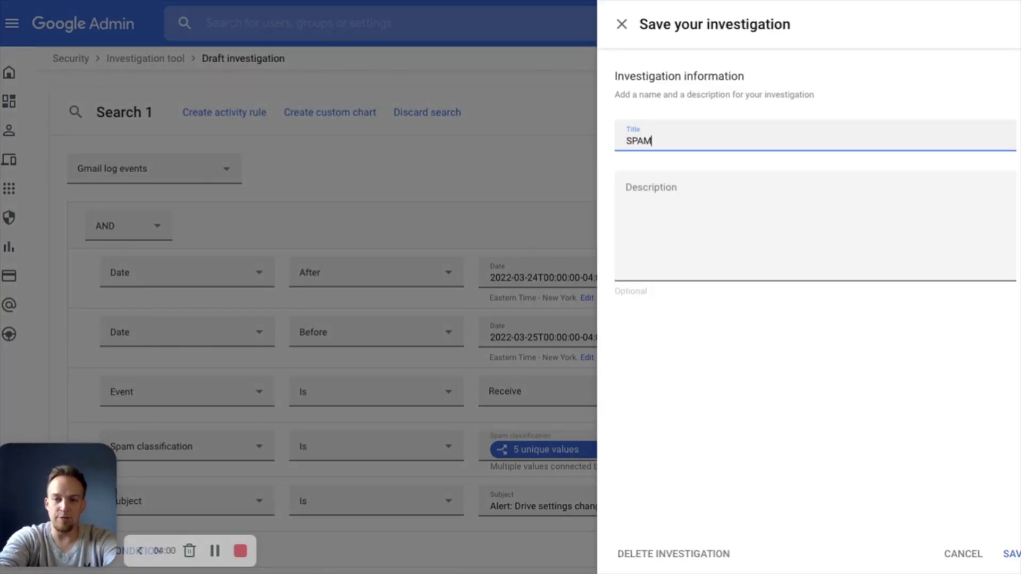
left_click(746, 264)
type("SPAM")
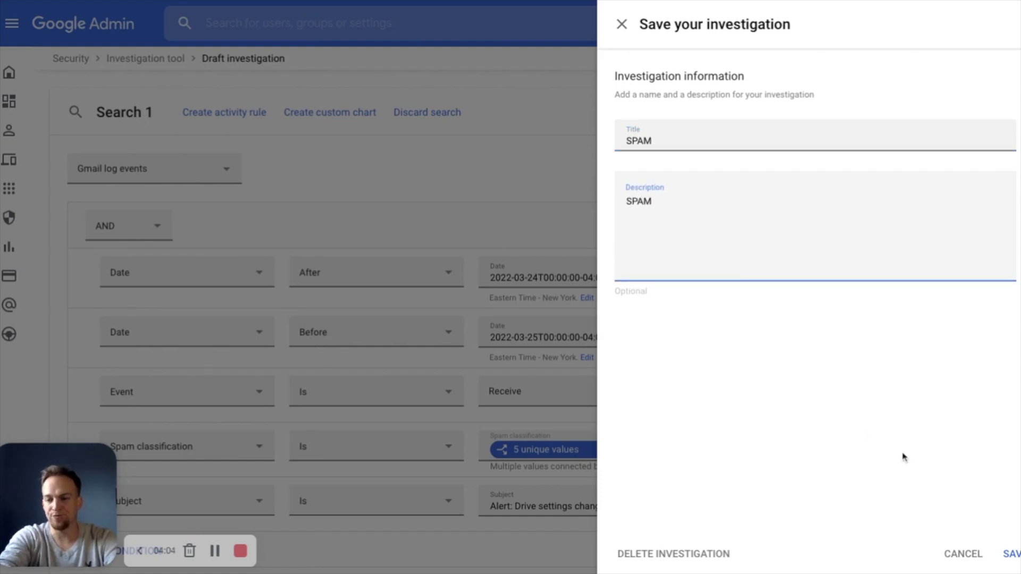
left_click(1012, 557)
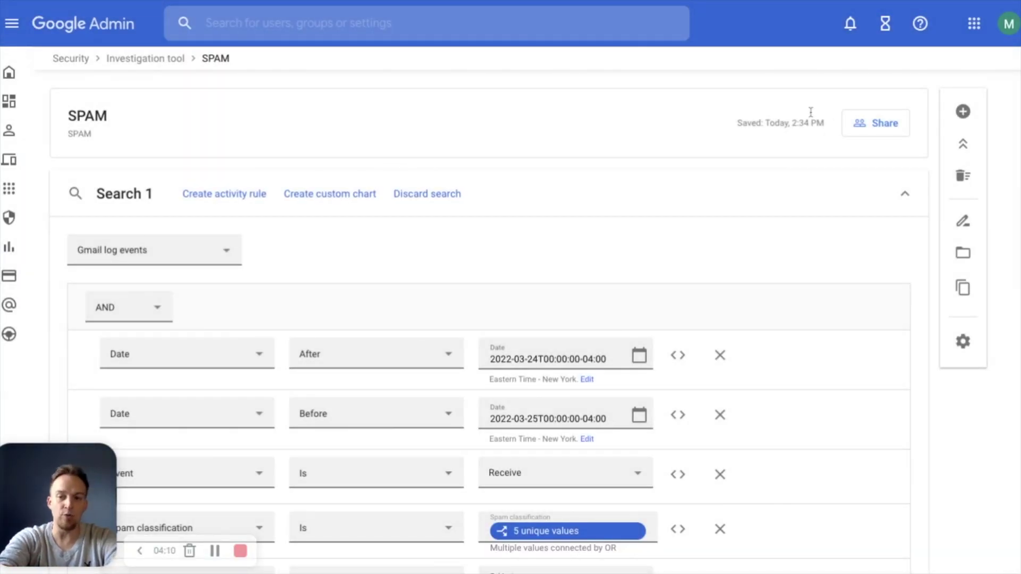
left_click(876, 123)
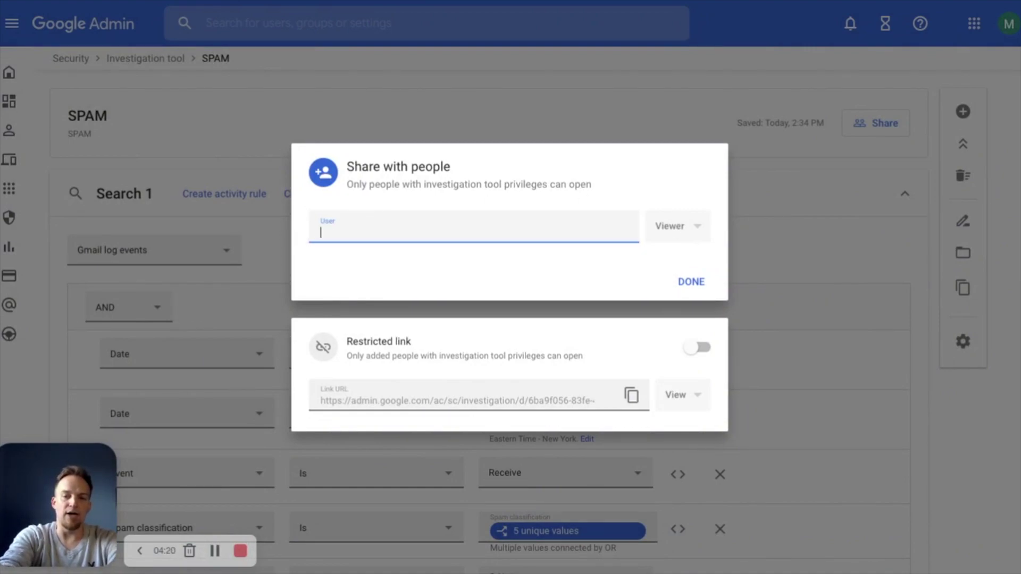
Finish sharing without adding anyone and return to a fresh Investigation tool page
left_click(699, 282)
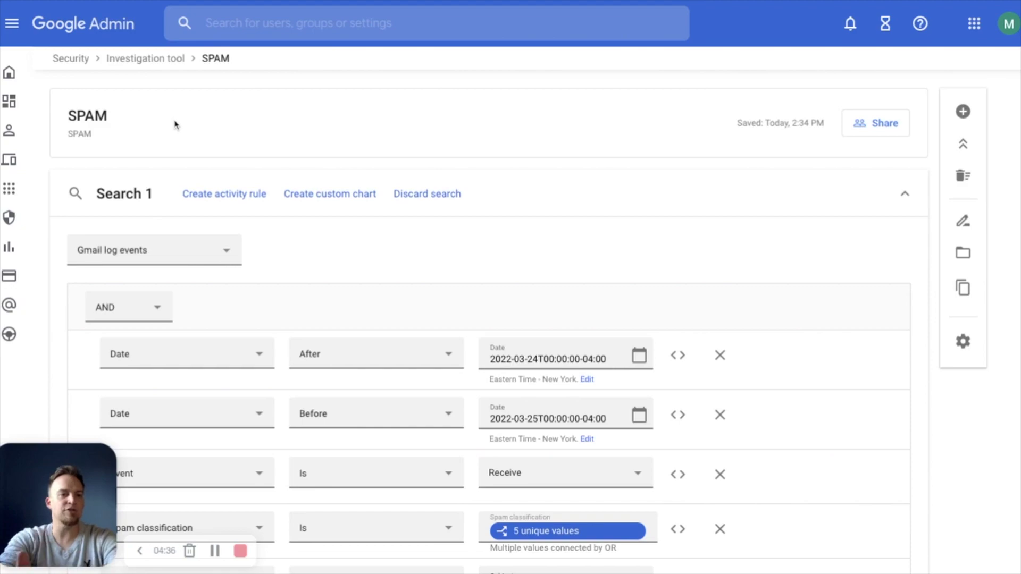
left_click(134, 64)
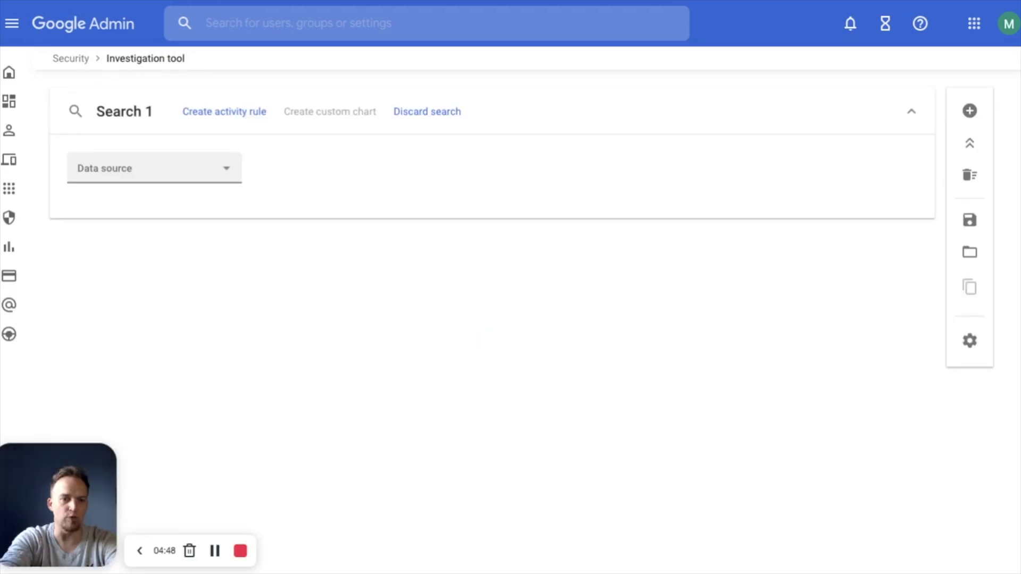
Choose Gmail messages as the data source for the new Search 1
left_click(207, 177)
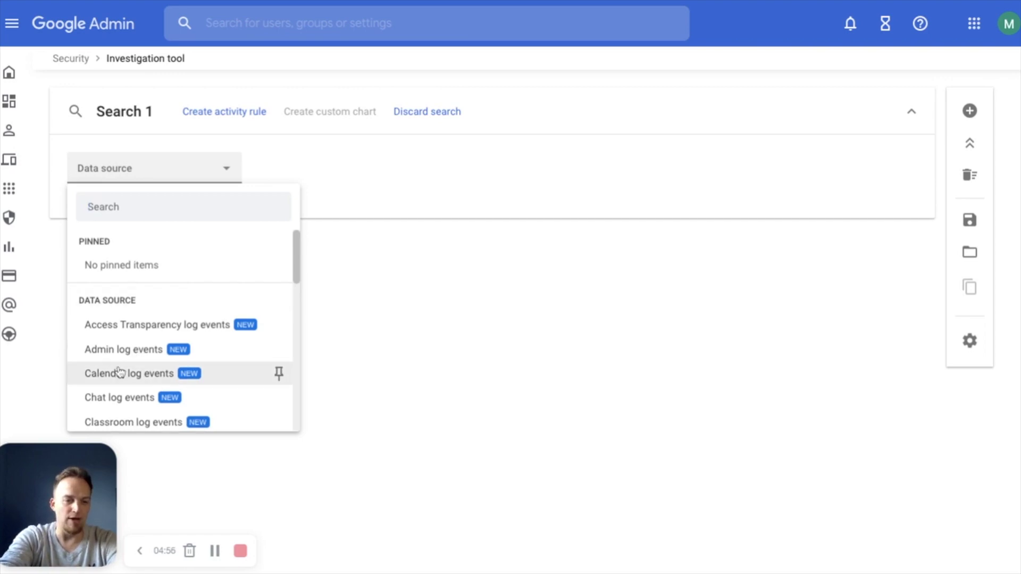
scroll(118, 371, "down", 2)
scroll(124, 317, "down", 5)
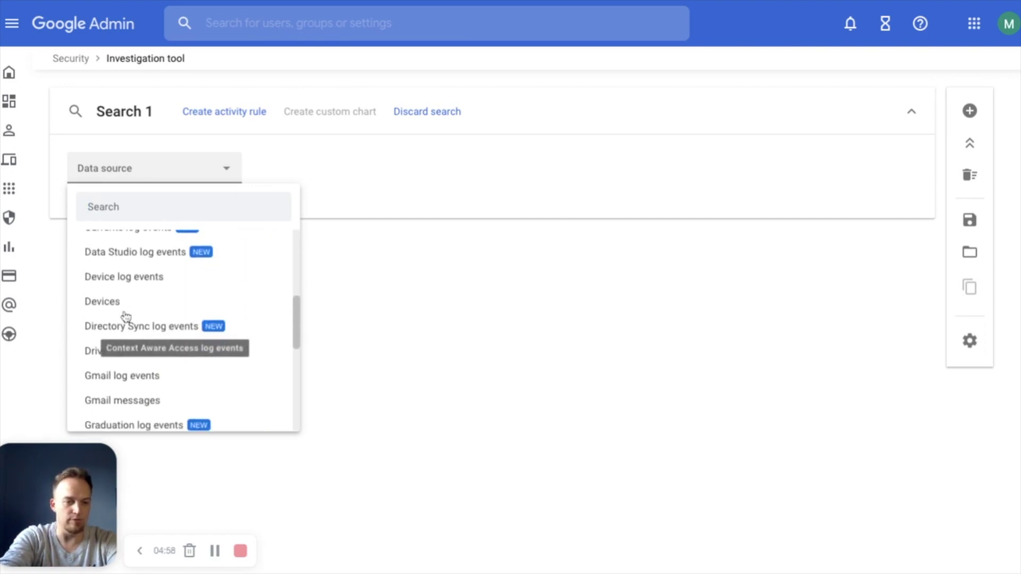
left_click(136, 280)
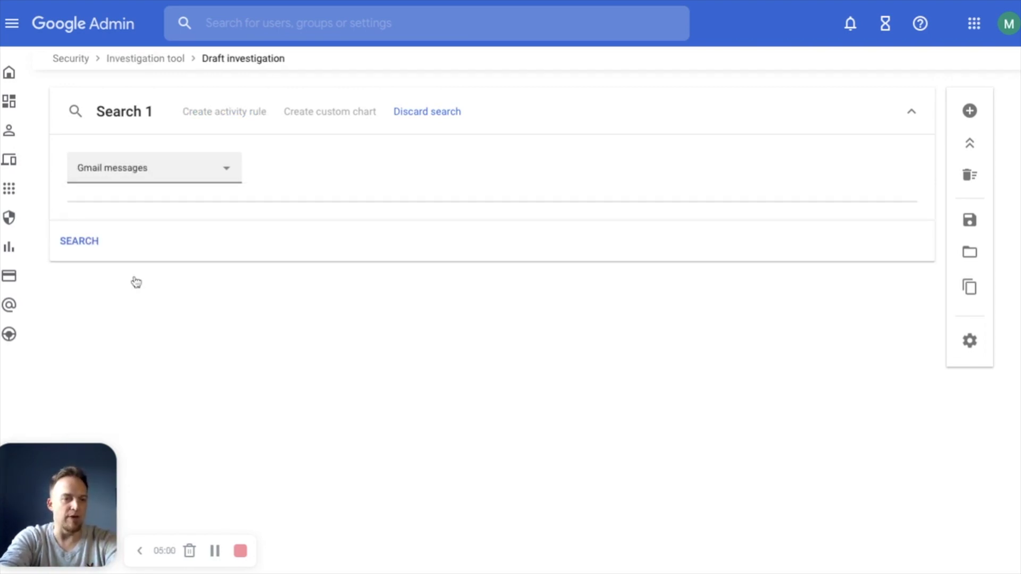
Add search conditions 'Has attachment is True' and 'Date before 2022-04-19T14:35:42-04:00'
left_click(144, 220)
left_click(144, 222)
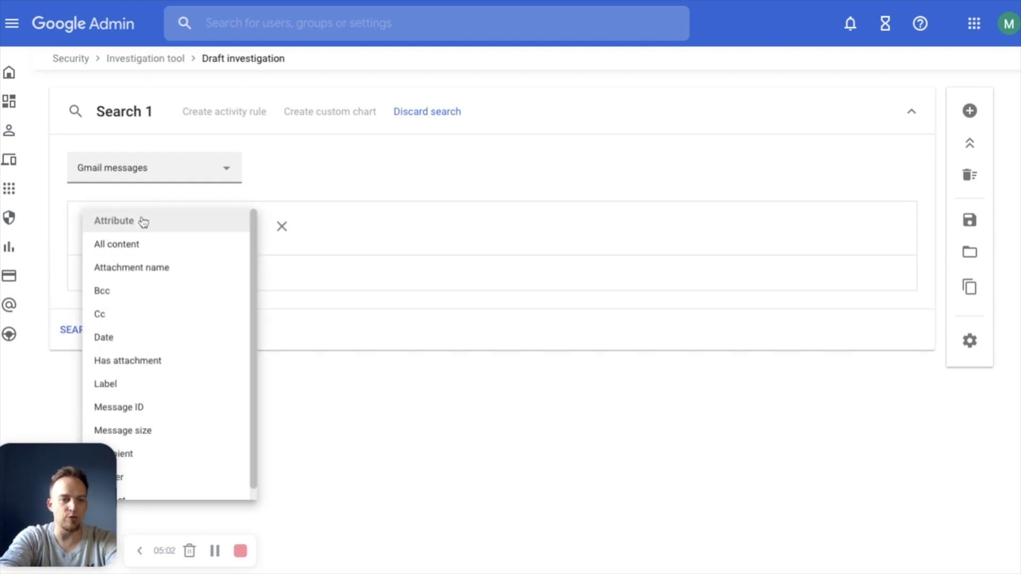
left_click(147, 361)
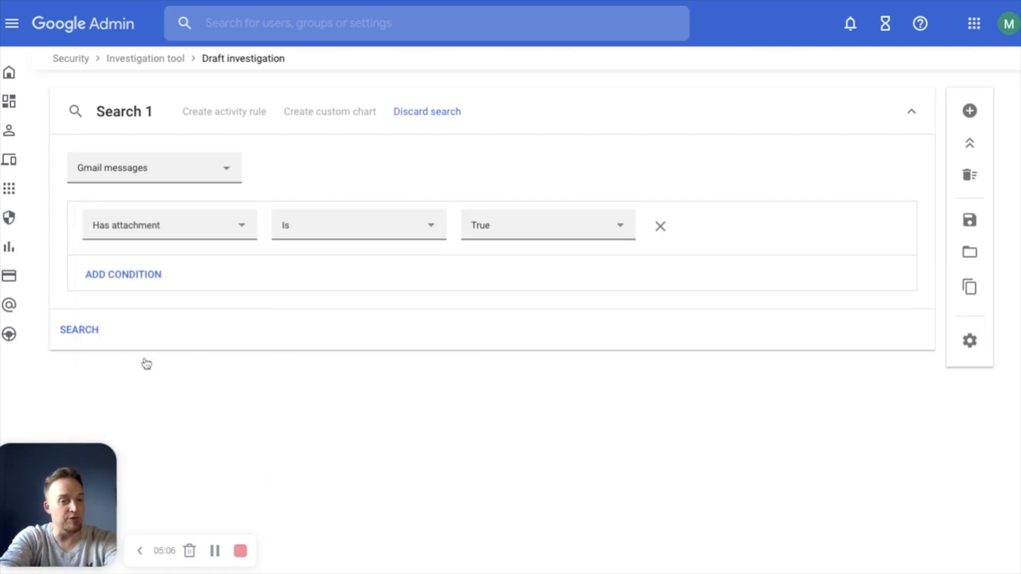
left_click(128, 280)
left_click(189, 325)
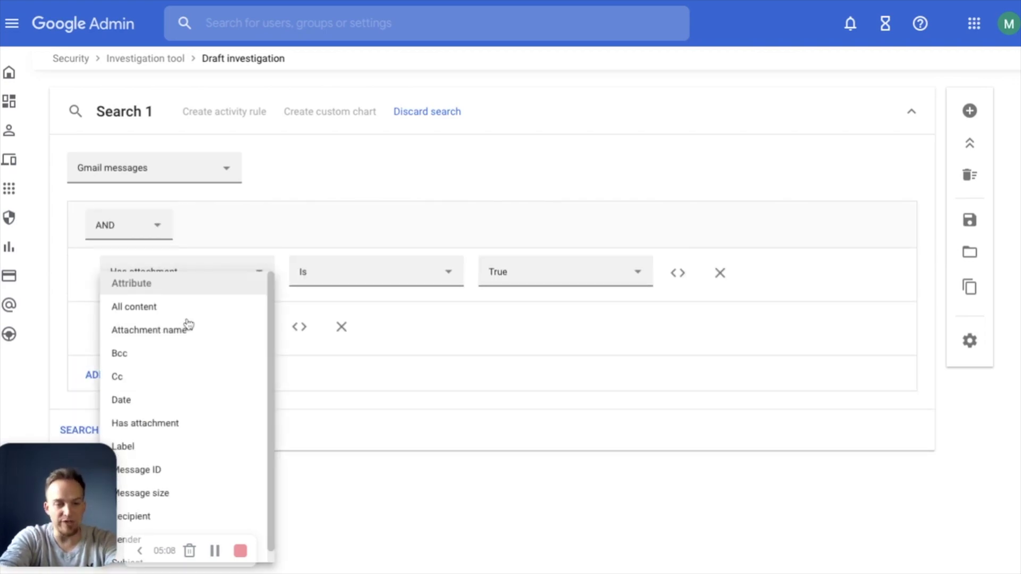
left_click(178, 406)
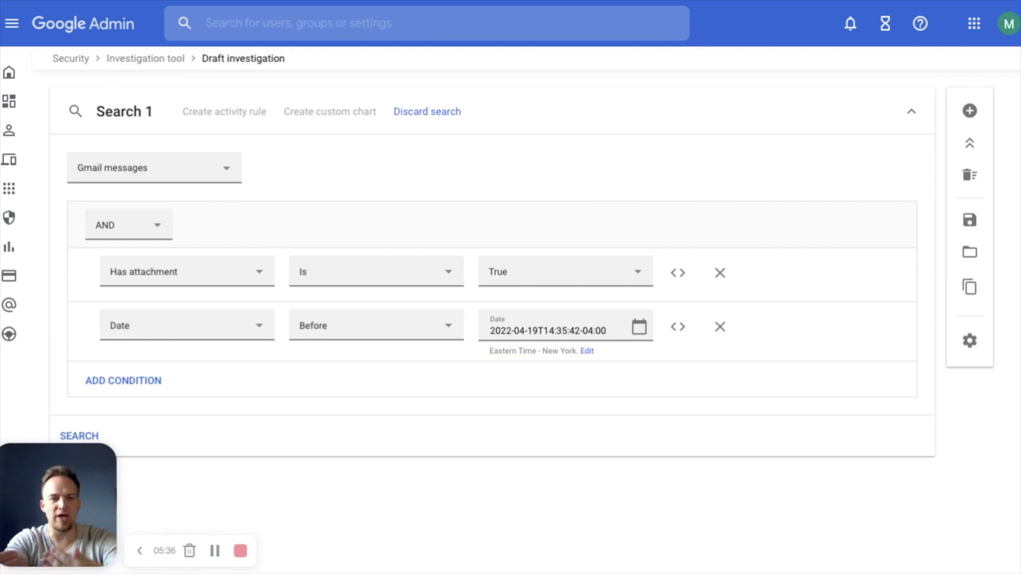
mouse_move(2, 226)
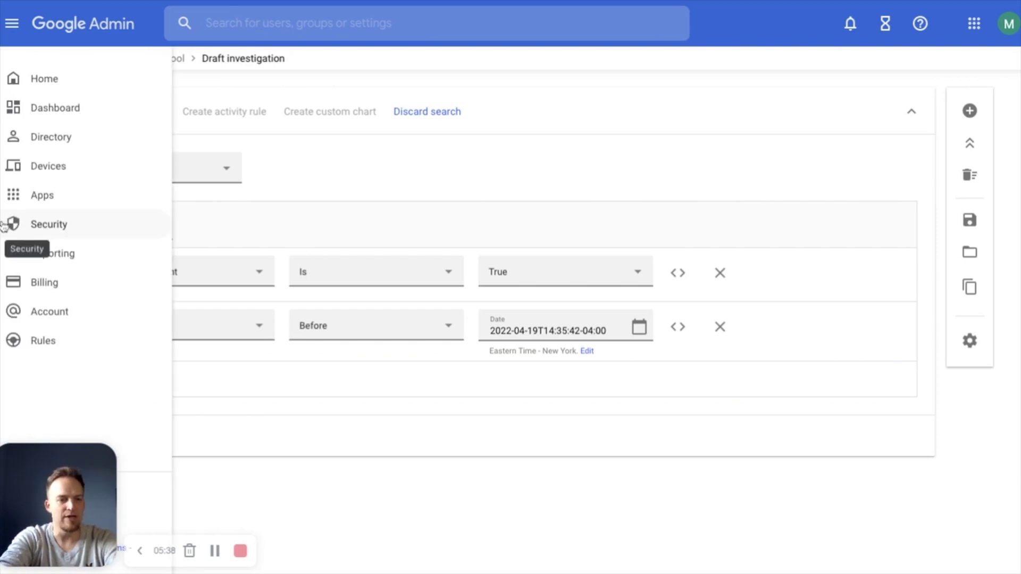
Go to Security > Security health to list the 43 security settings and their status
left_click(3, 225)
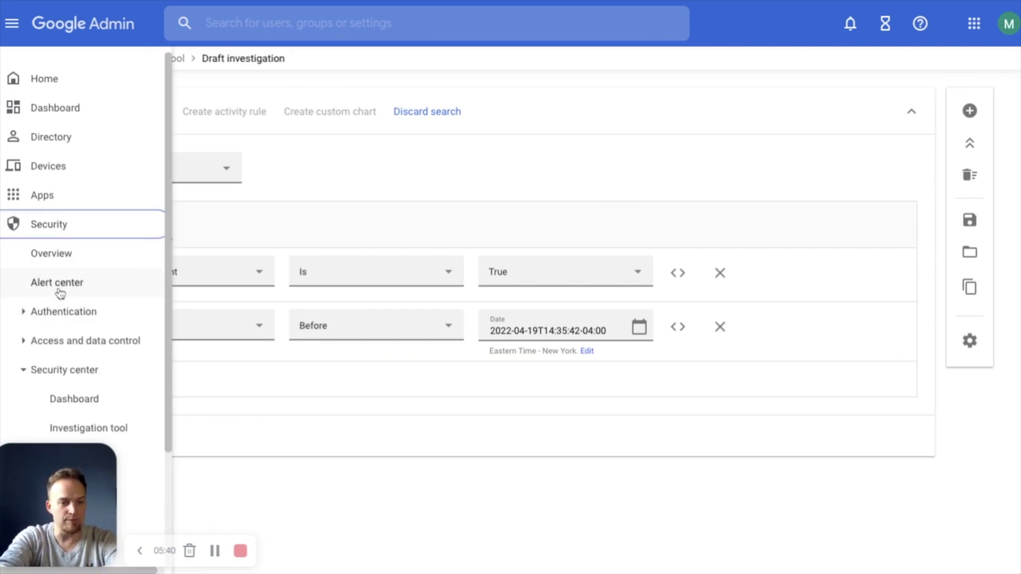
scroll(53, 287, "down", 3)
left_click(81, 319)
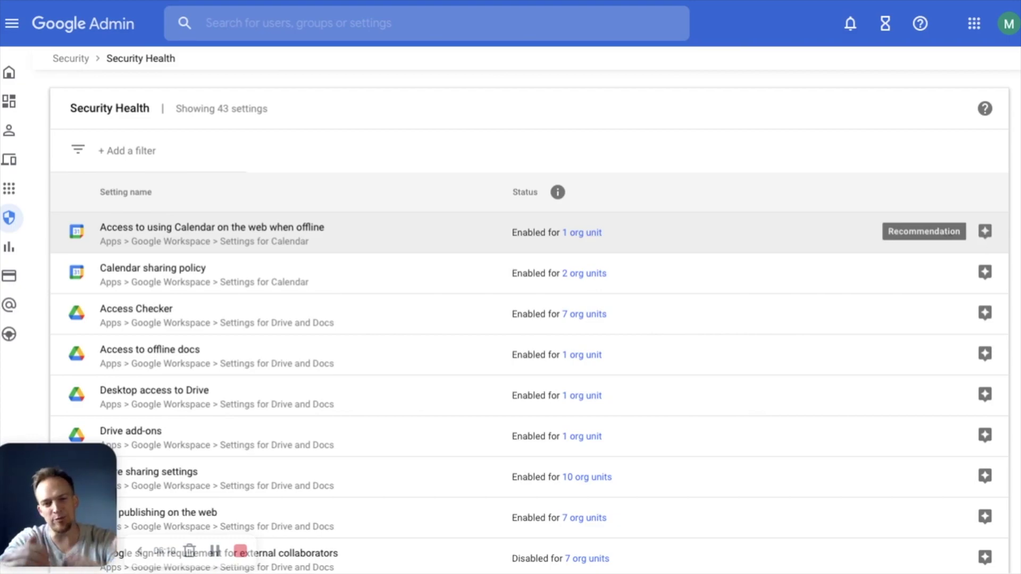
left_click(985, 232)
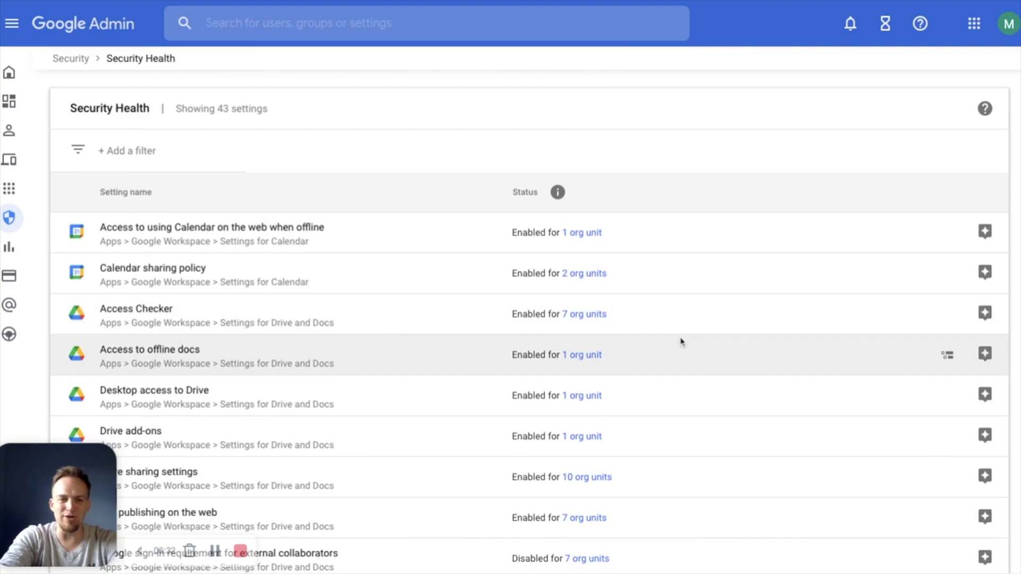
scroll(682, 342, "down", 6)
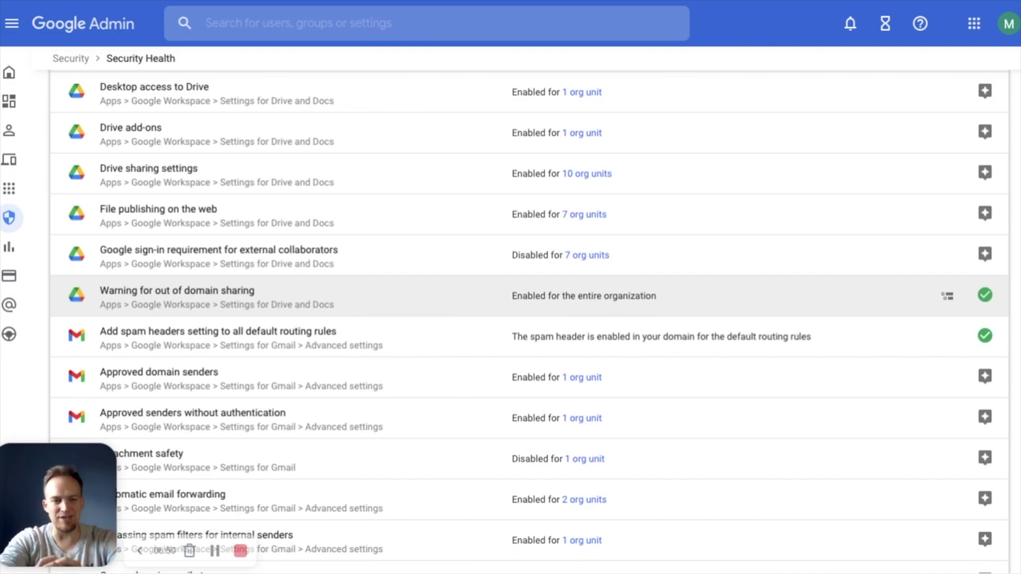
scroll(529, 296, "down", 5)
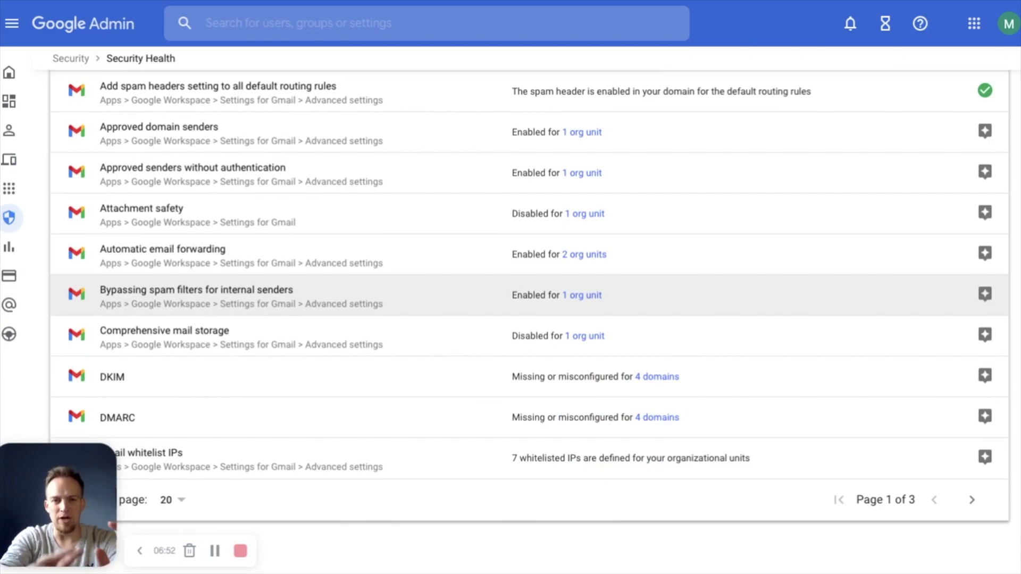